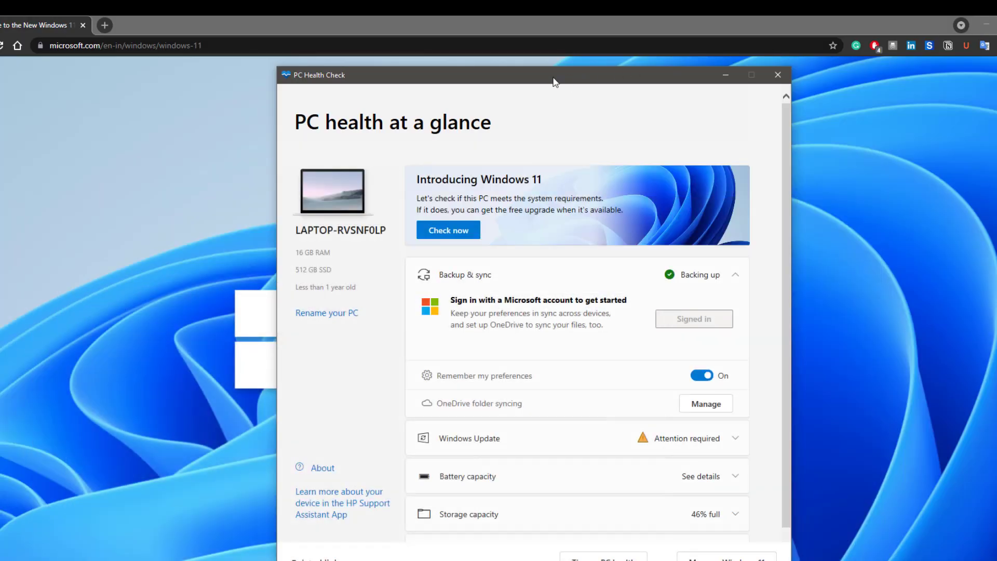
Move the PC Health Check window left, run Check now, and dismiss the 'This PC can run Windows 11' result
left_click_drag(551, 78, 499, 80)
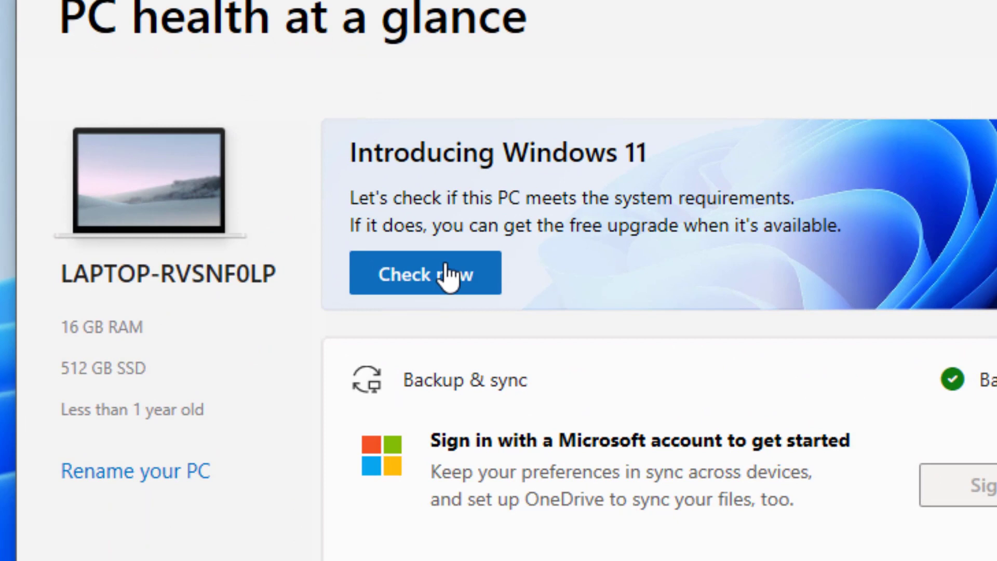
left_click(447, 276)
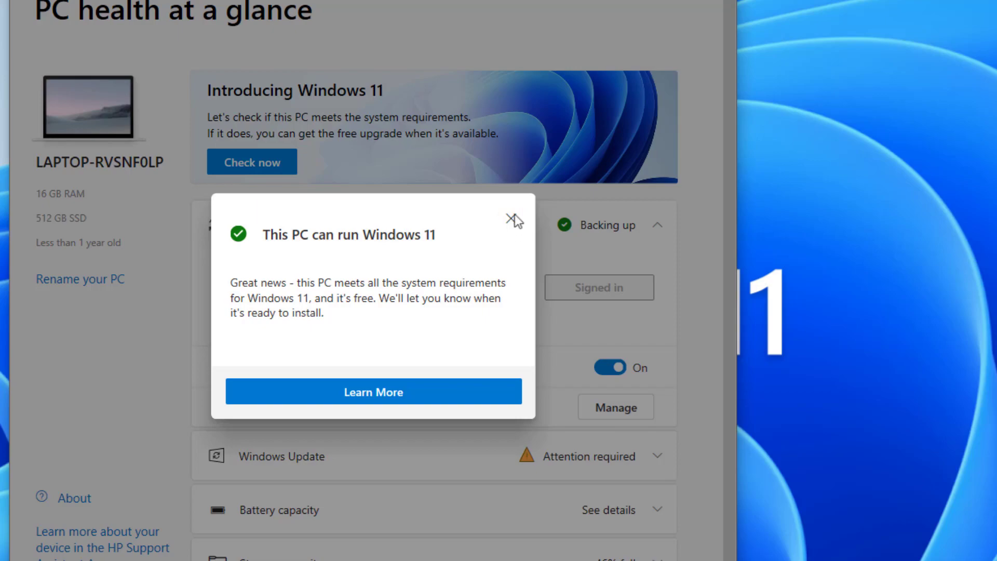
left_click(512, 218)
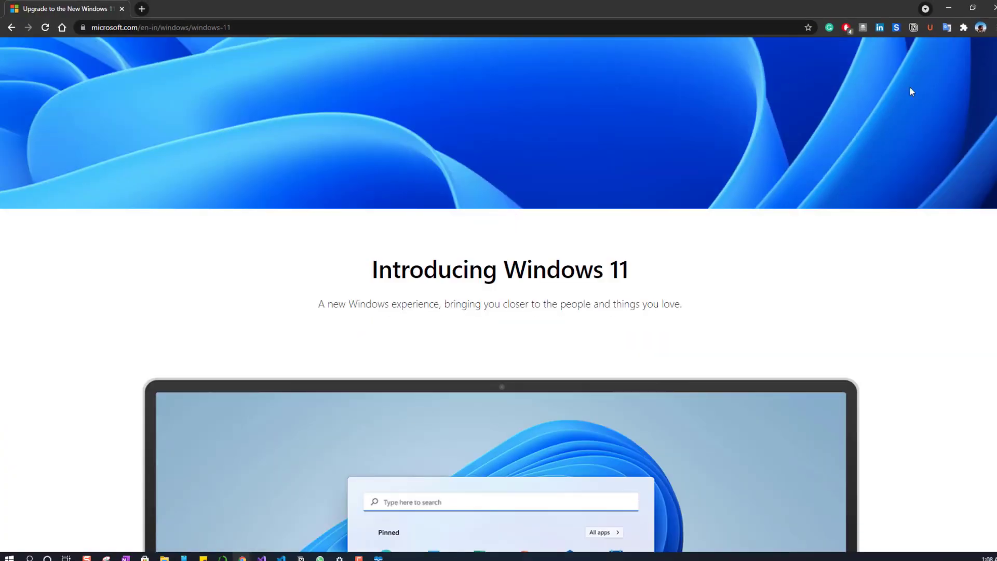
Expand the Windows 10 upgrade FAQ, highlight 'in early 2022', maximize Chrome, and switch to the other Chrome window
scroll(911, 92, "down", 20)
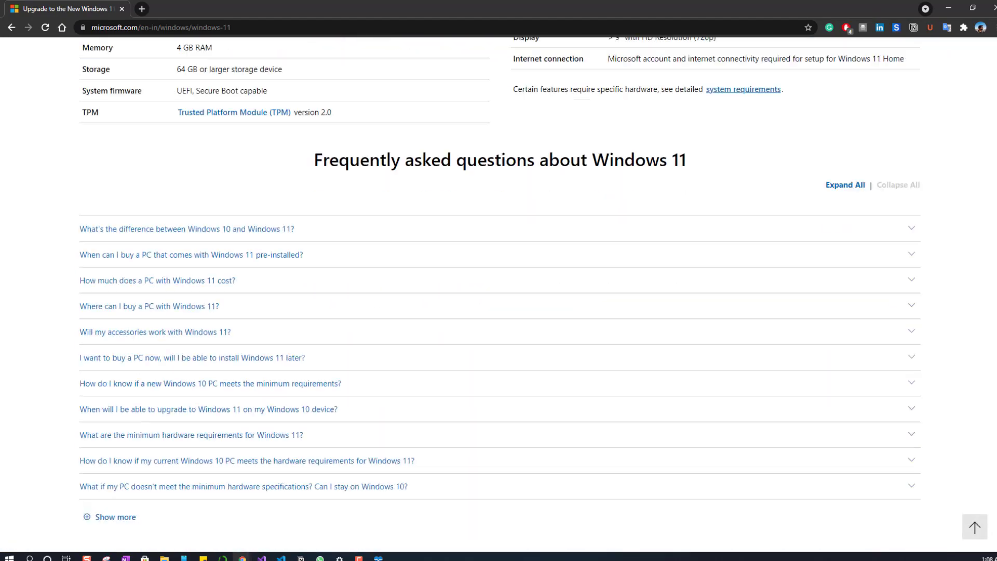
scroll(498, 291, "up", 3)
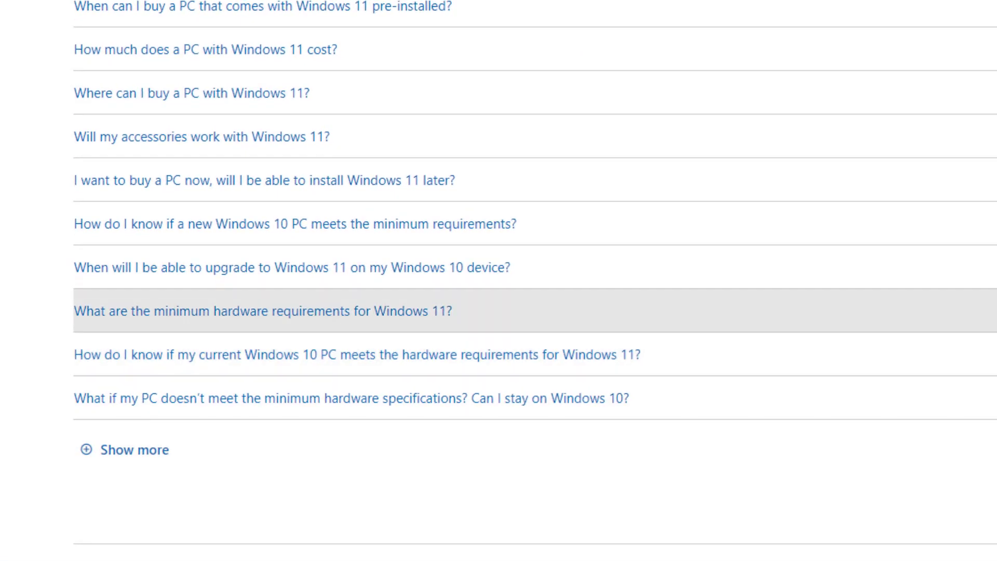
left_click(233, 277)
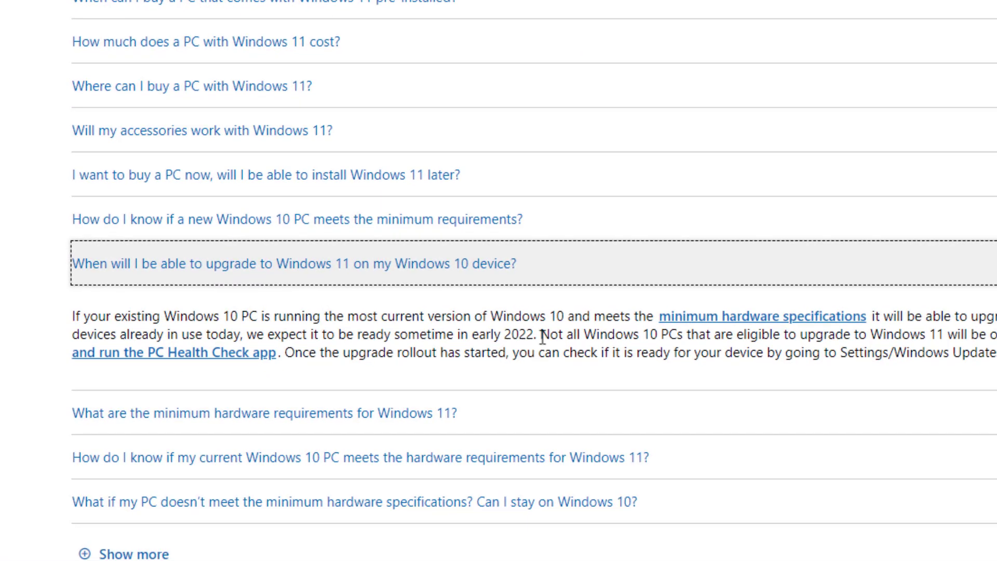
left_click_drag(543, 337, 458, 337)
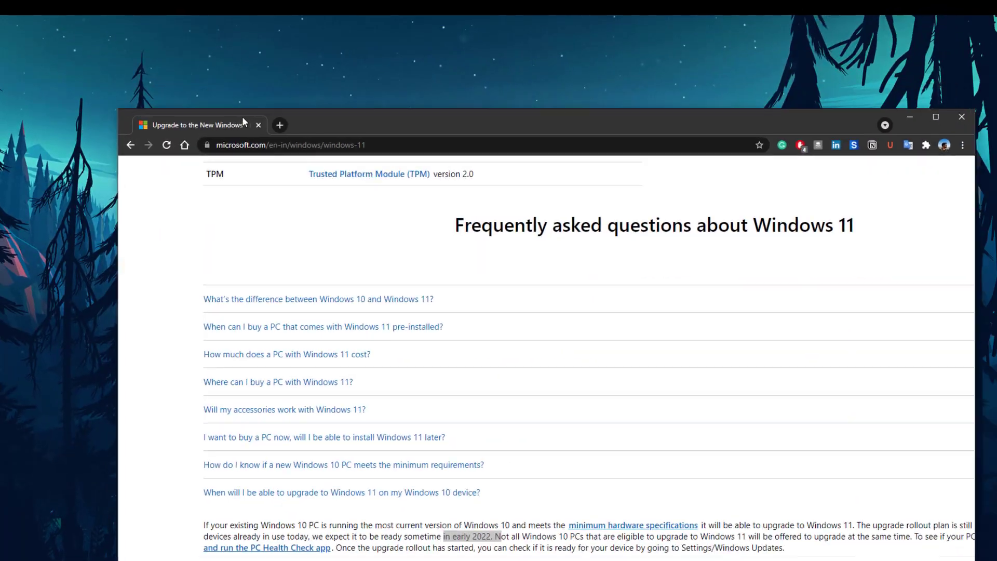
double_click(243, 122)
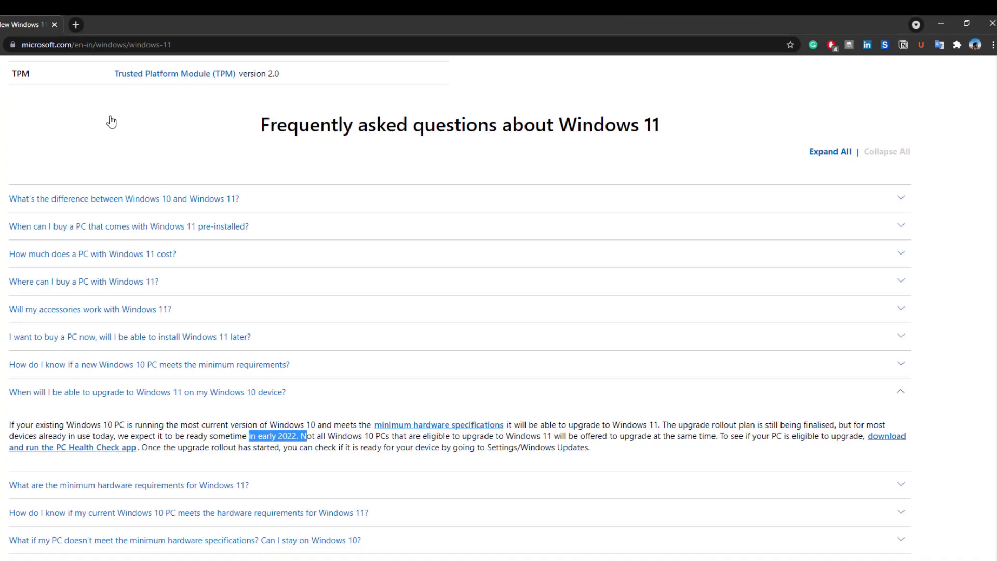
left_click(255, 550)
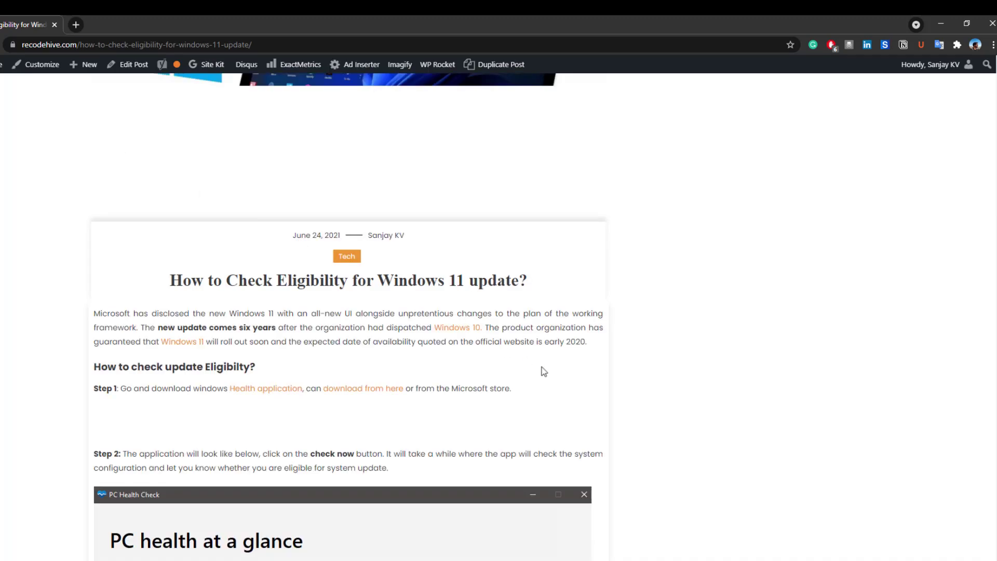
Scroll the recodehive article to the 'can't run' screenshot and select part of the TPM version instructions
scroll(566, 384, "down", 4)
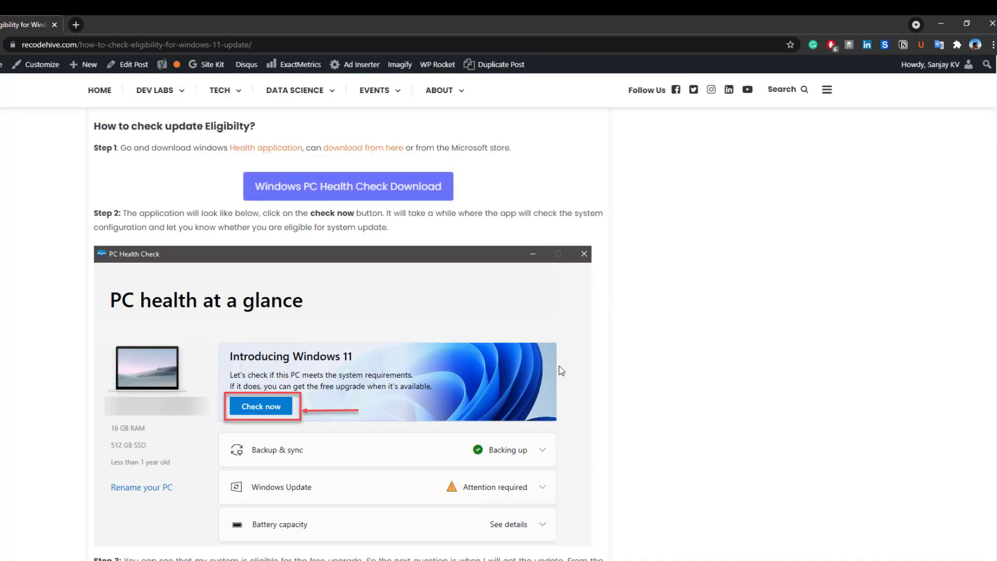
scroll(535, 336, "down", 15)
scroll(535, 335, "up", 5)
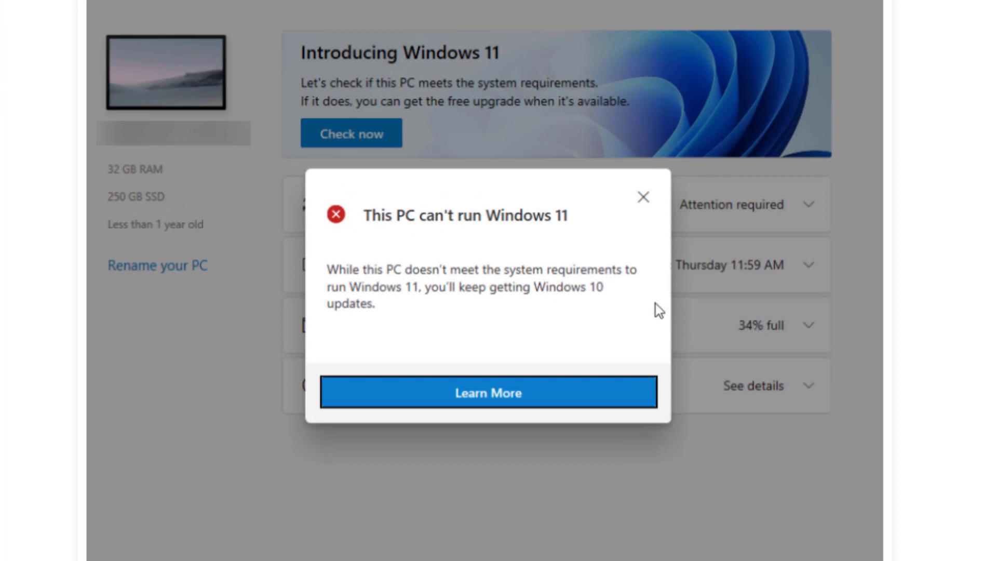
scroll(625, 301, "down", 2)
scroll(625, 302, "down", 5)
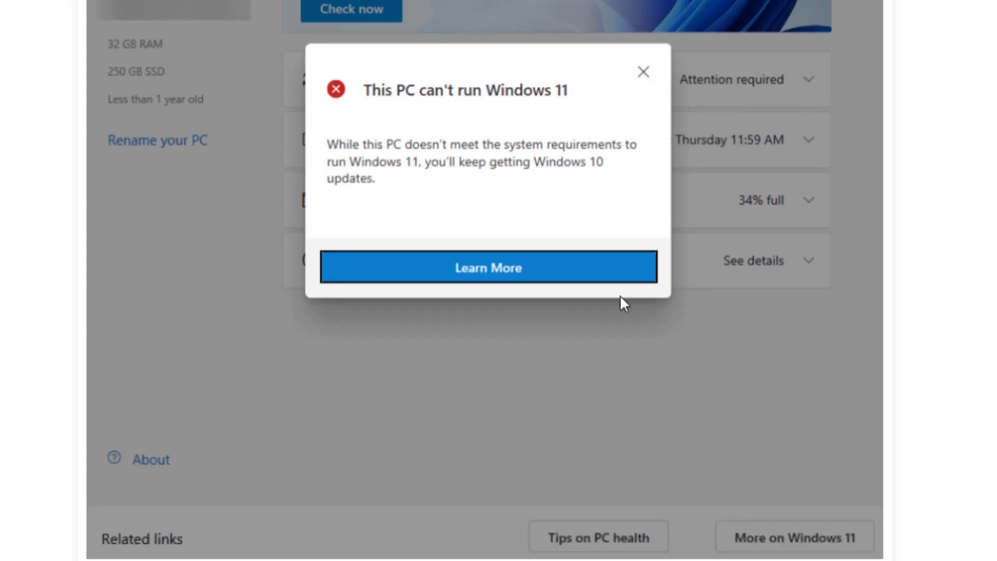
left_click_drag(626, 558, 573, 558)
right_click(573, 558)
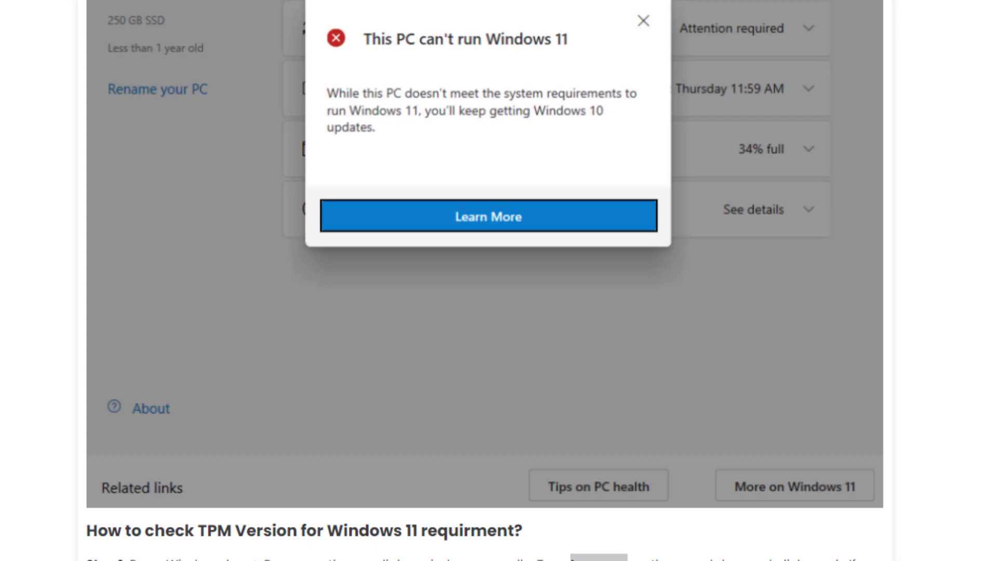
Launch tpm.msc from the Run dialog and move the TPM Management console left
key("super+r")
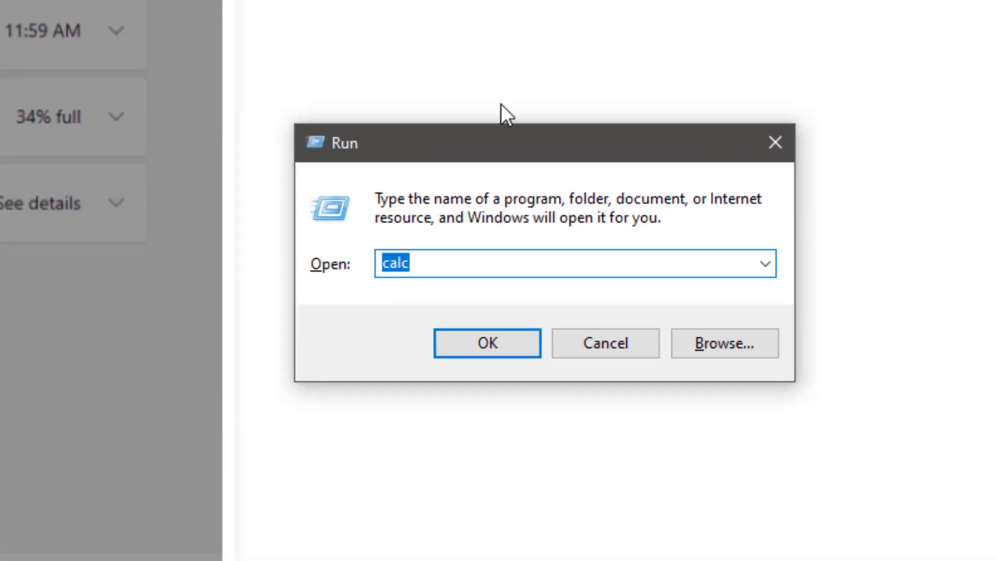
type("tpm.msc")
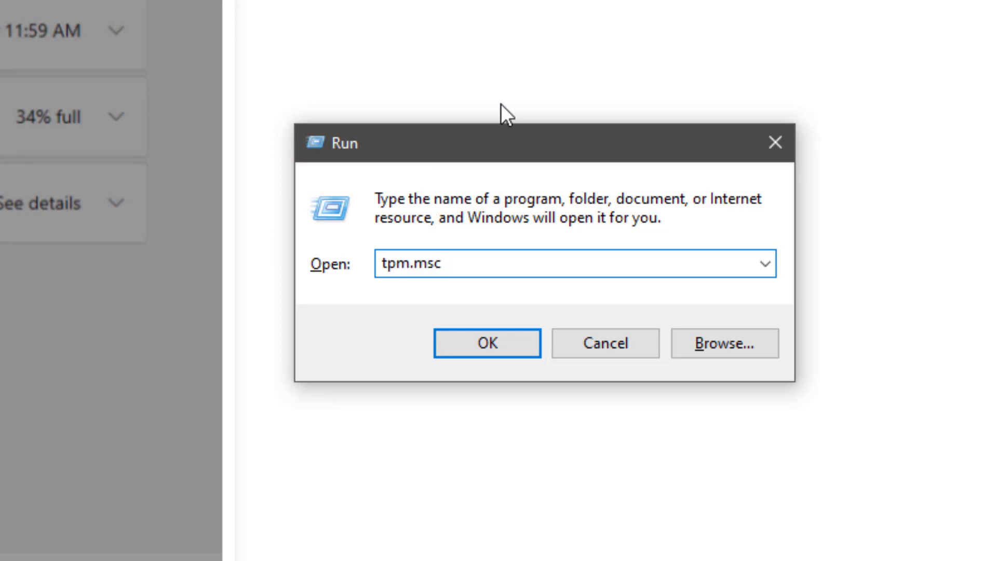
key("Return")
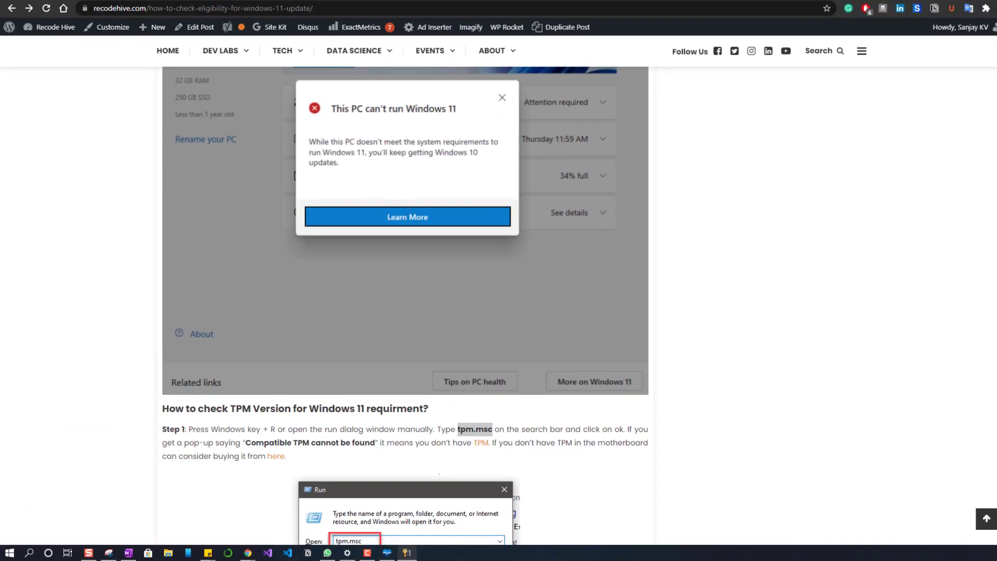
left_click_drag(519, 57, 377, 63)
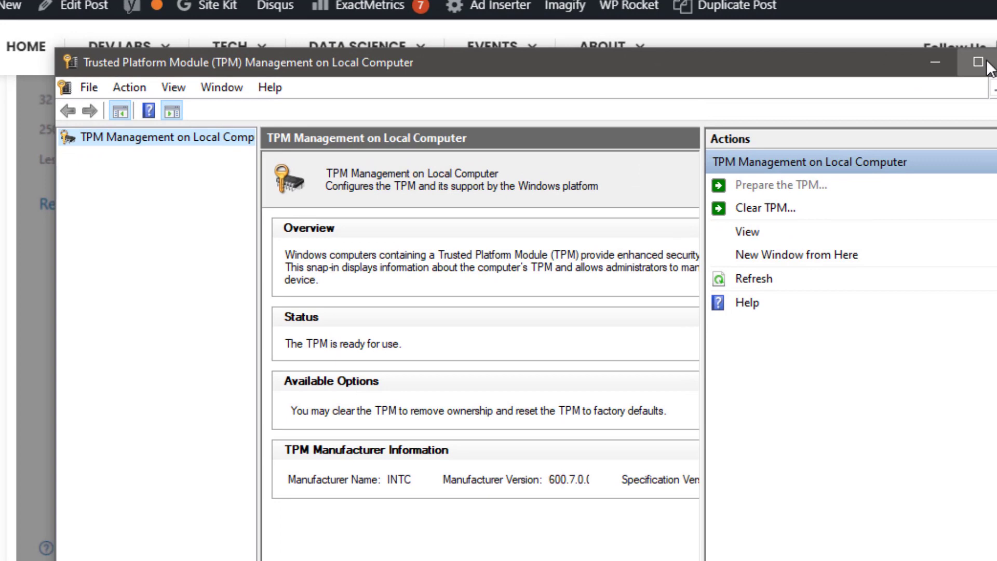
Maximize TPM Management to confirm Specification Version 2.0, then close the console
left_click(703, 60)
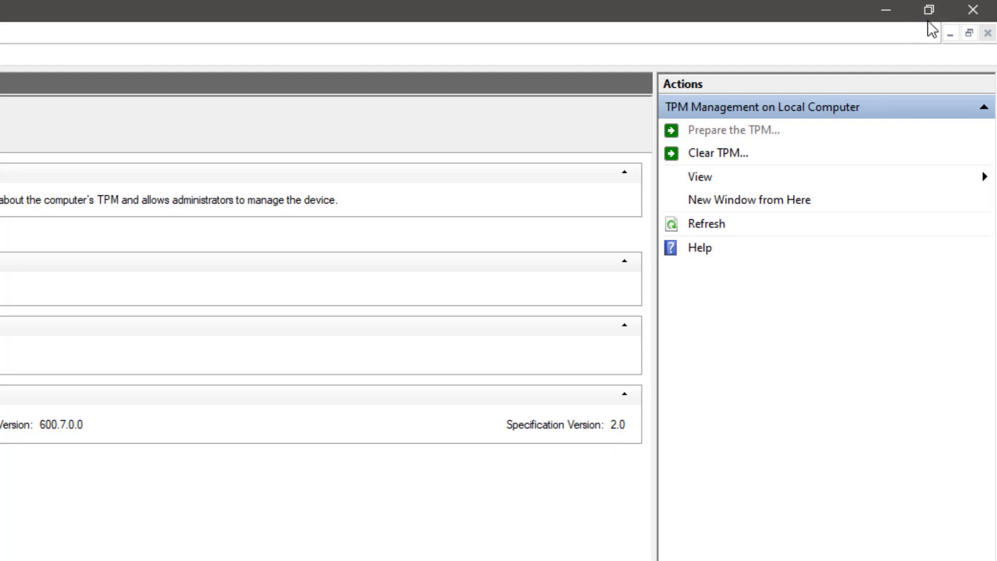
left_click(984, 11)
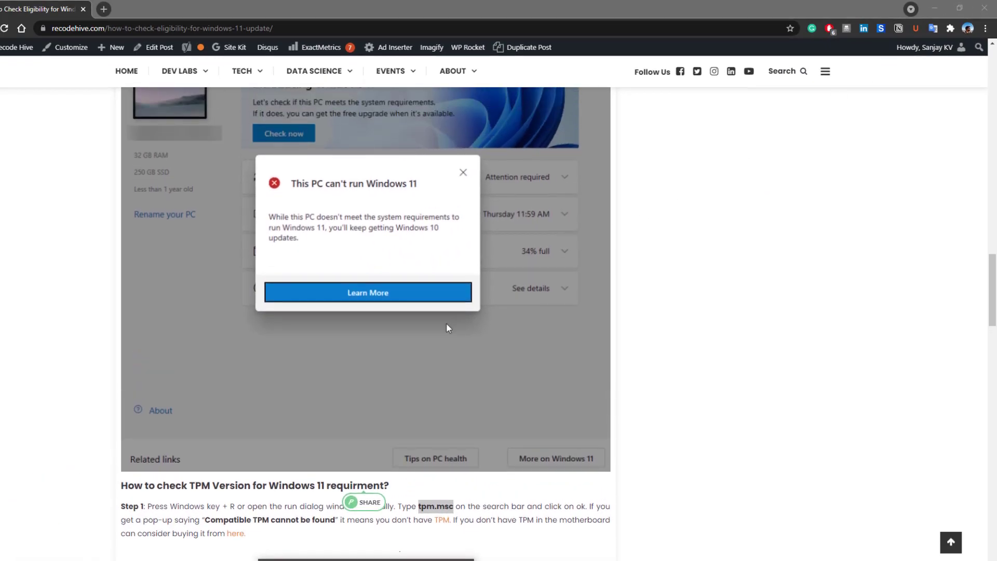
Scroll to the article's DirectX 12 capability section and select the word dxdiag
scroll(435, 334, "down", 4)
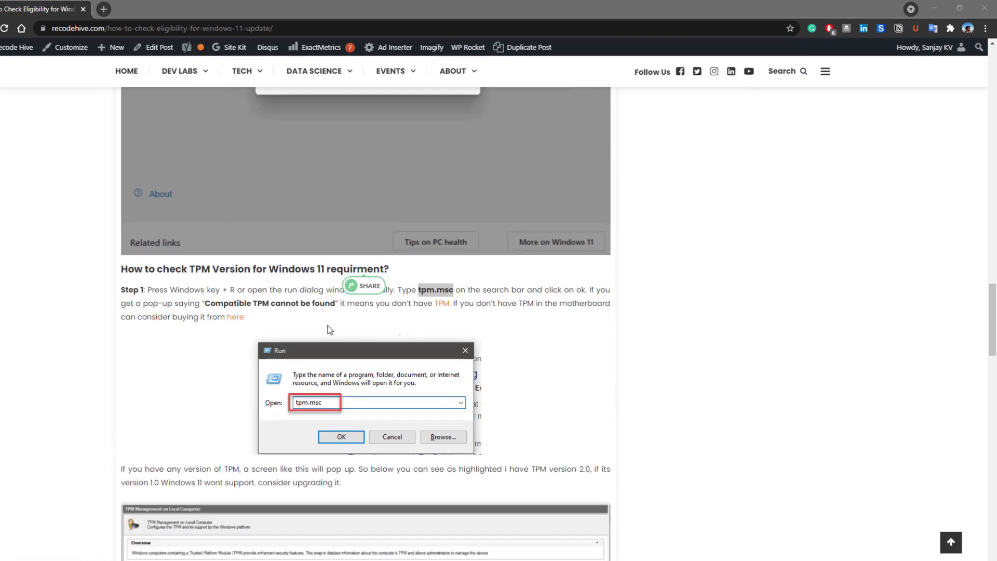
scroll(330, 329, "down", 6)
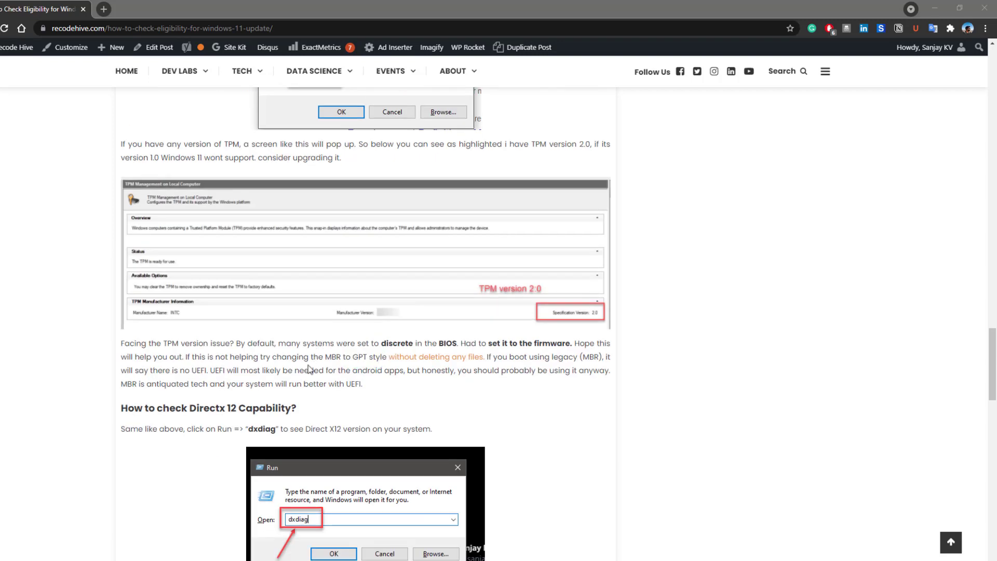
left_click_drag(276, 429, 250, 431)
key("ctrl+c")
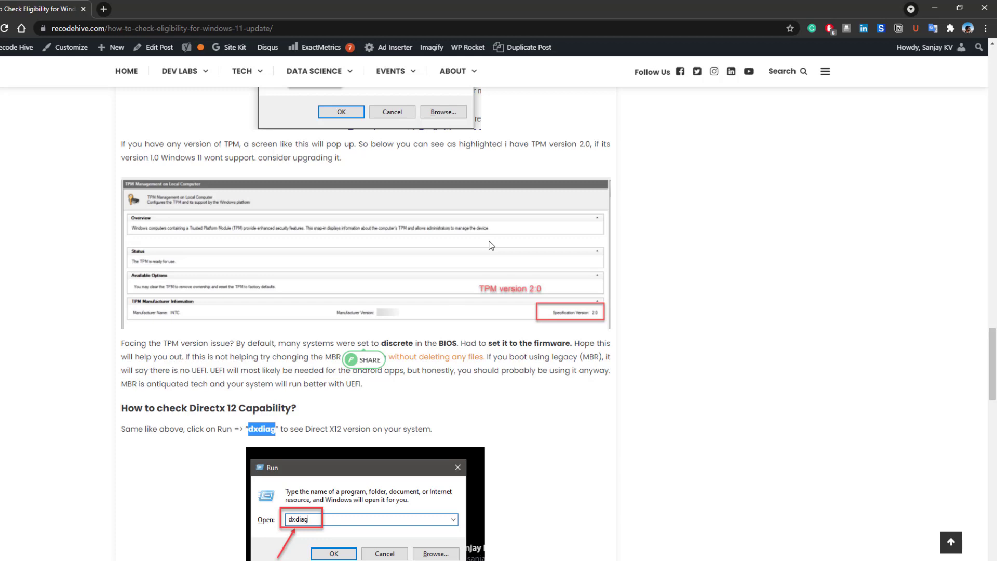
Replace tpm.msc with the pasted dxdiag in the Run dialog and launch the DirectX Diagnostic Tool
key("super+r")
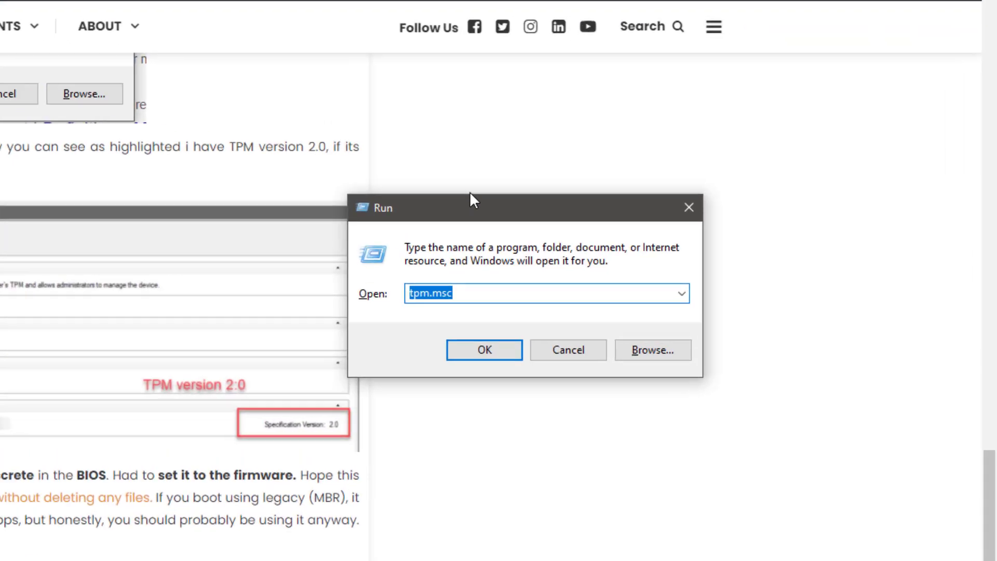
left_click_drag(467, 298, 374, 289)
key("ctrl+v")
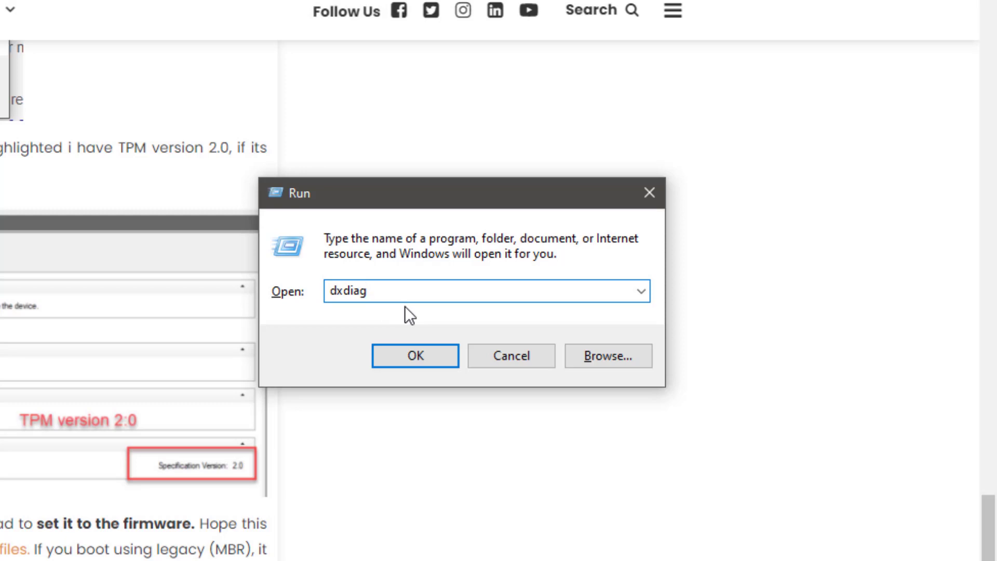
left_click(431, 362)
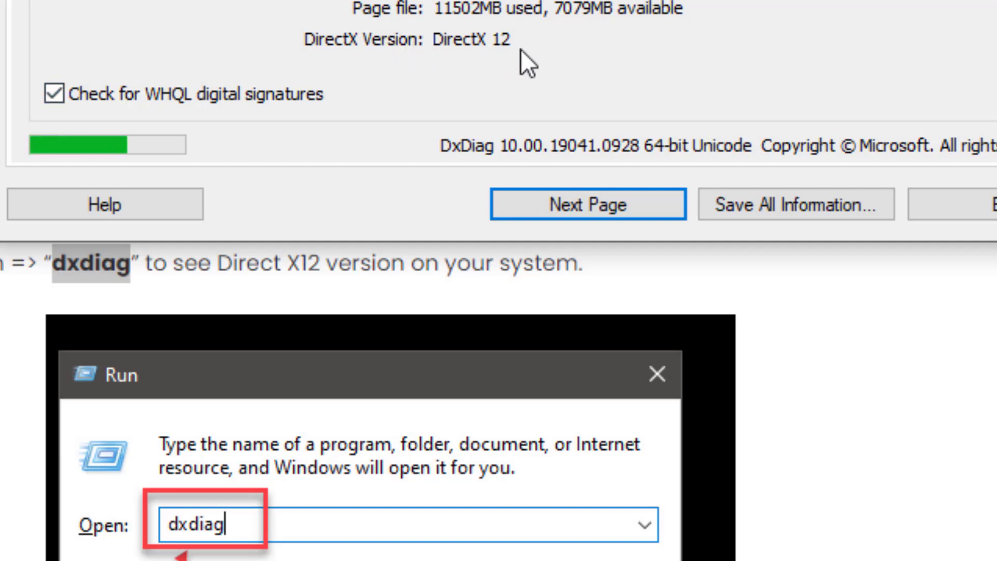
Close DxDiag and scroll the article to the Windows 11 requirements section
left_click(956, 204)
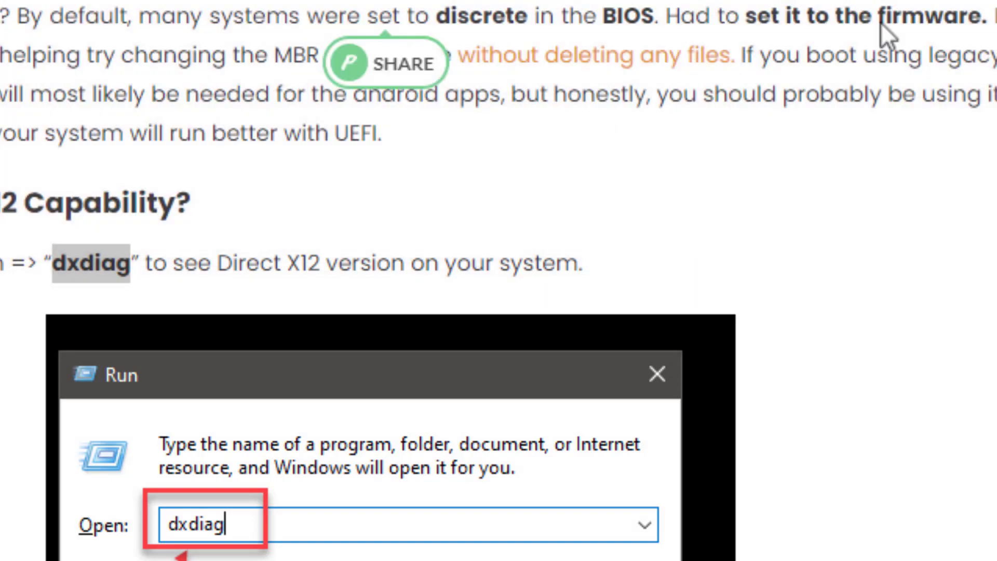
scroll(809, 230, "down", 15)
scroll(809, 230, "up", 15)
scroll(809, 231, "down", 6)
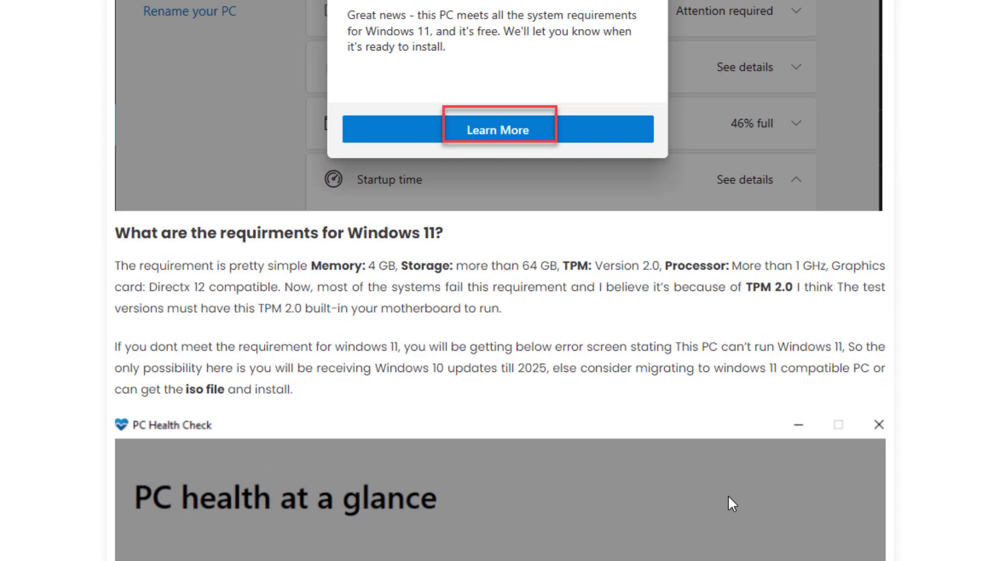
scroll(727, 497, "up", 1)
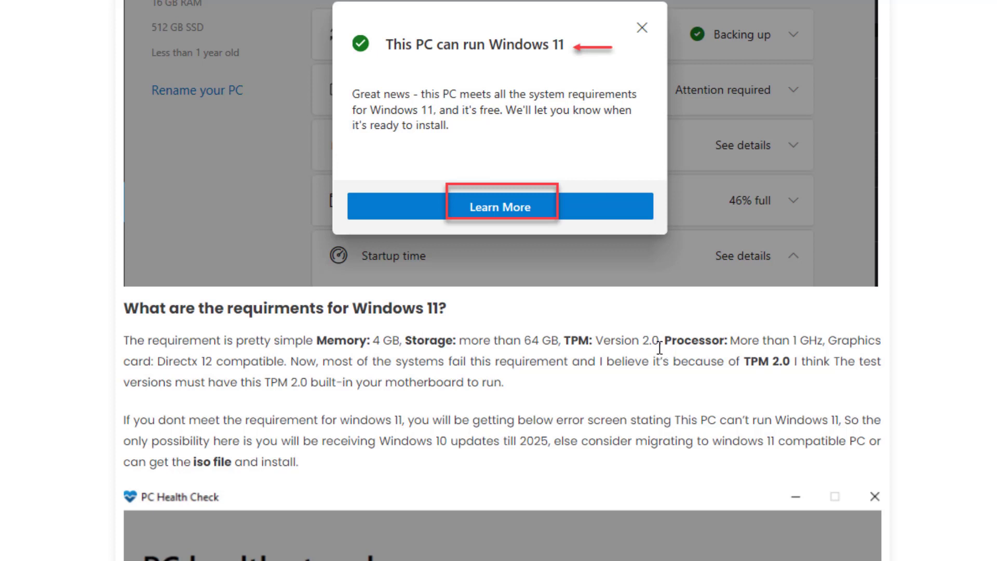
Highlight the processor, TPM and DirectX 12 requirements, then return to PC Health Check
left_click_drag(663, 340, 803, 335)
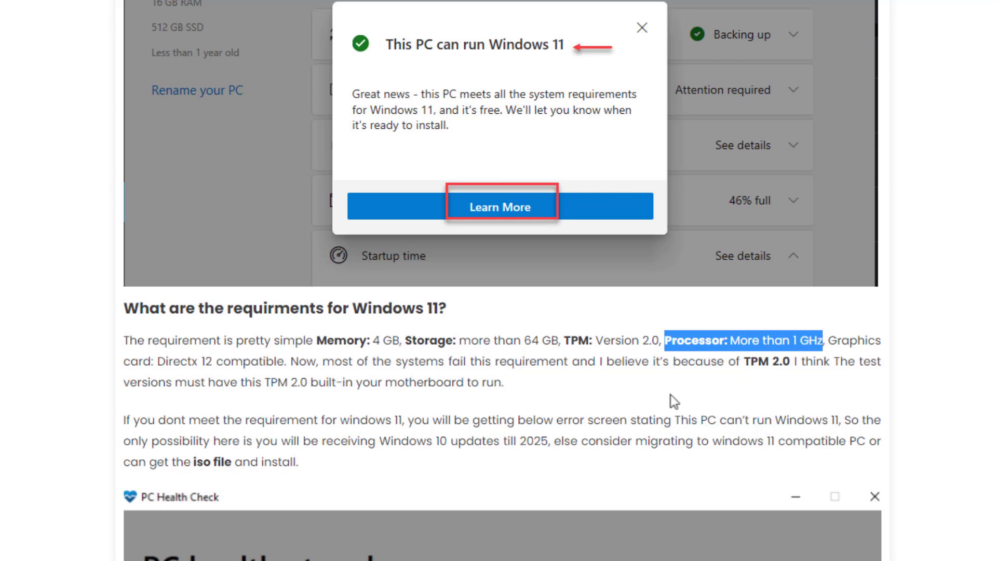
left_click_drag(158, 361, 289, 361)
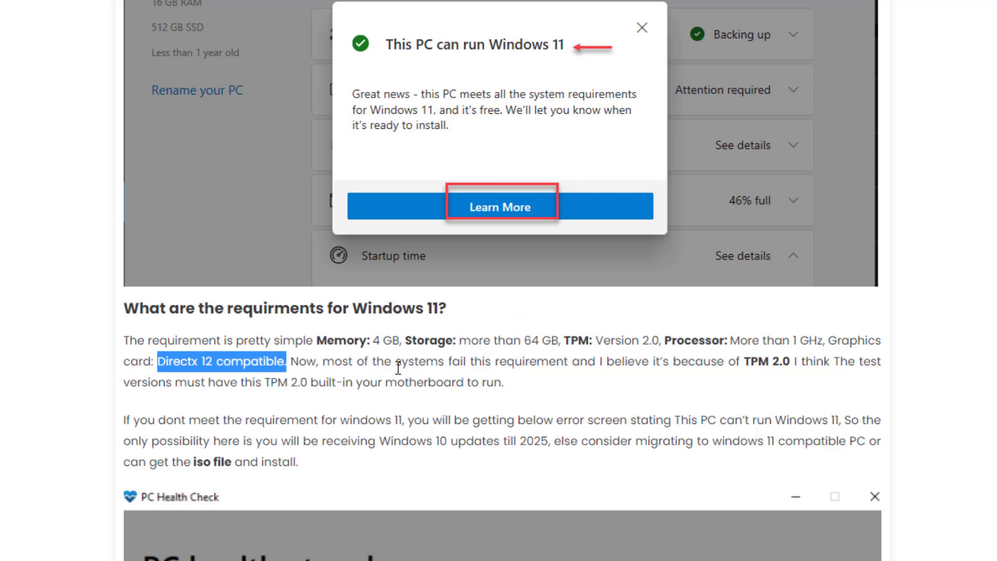
left_click_drag(564, 340, 626, 340)
left_click_drag(158, 361, 223, 361)
scroll(386, 507, "down", 6)
key("alt+Tab")
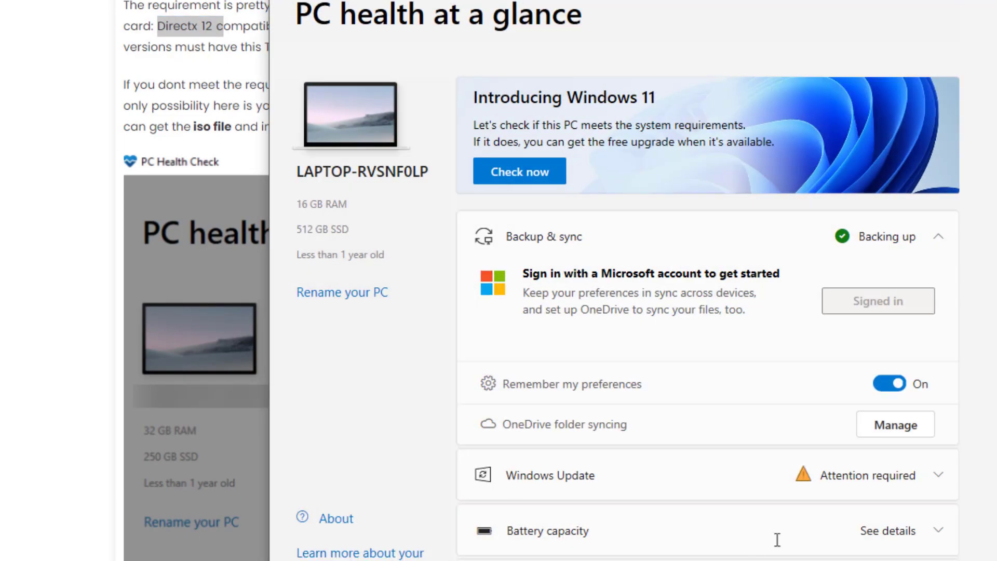